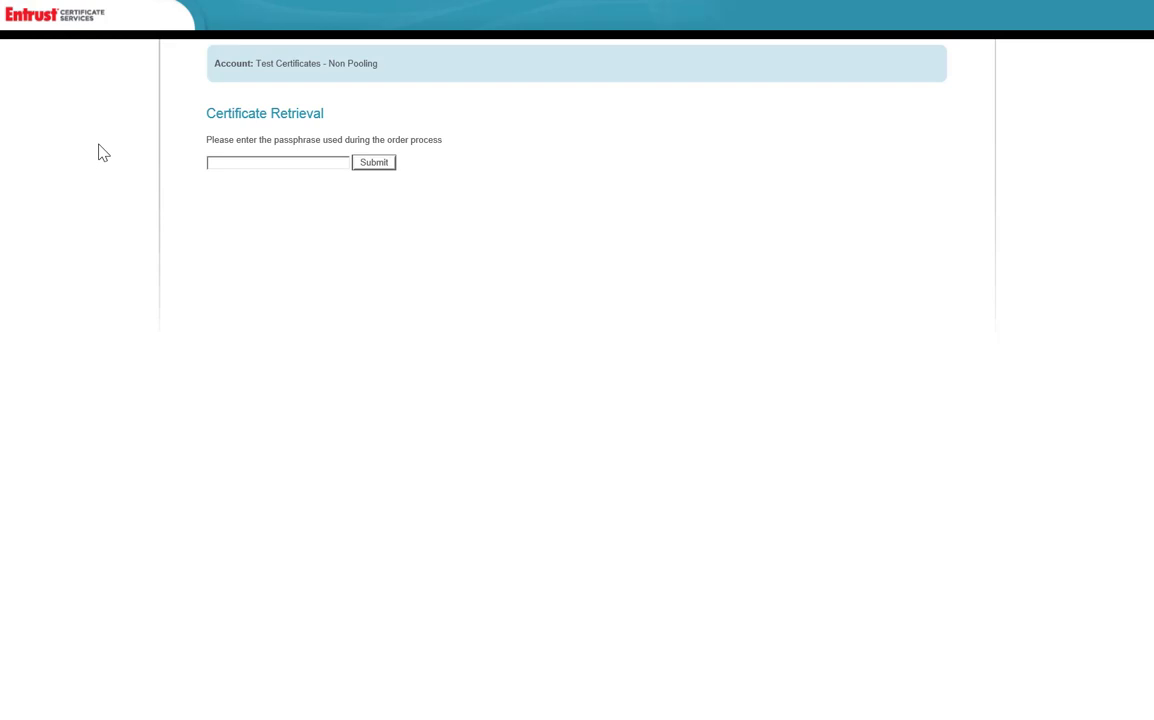
# Step: Submit the order passphrase to reach the page with the 32-bit and 64-bit SafeNet installer links
pyautogui.click(230, 164)
pyautogui.write('**********')
pyautogui.press('Return')
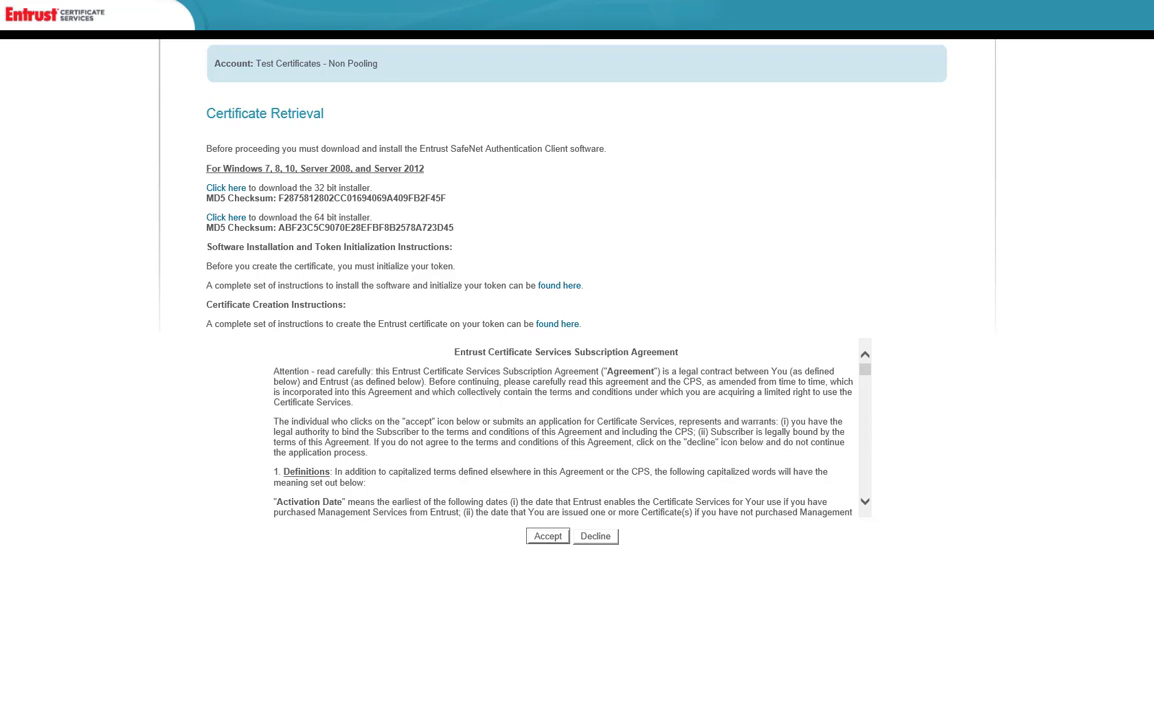
# Step: Check This PC's system properties to confirm 64-bit Windows 8.1, then return to the Entrust page
pyautogui.press('super+e')
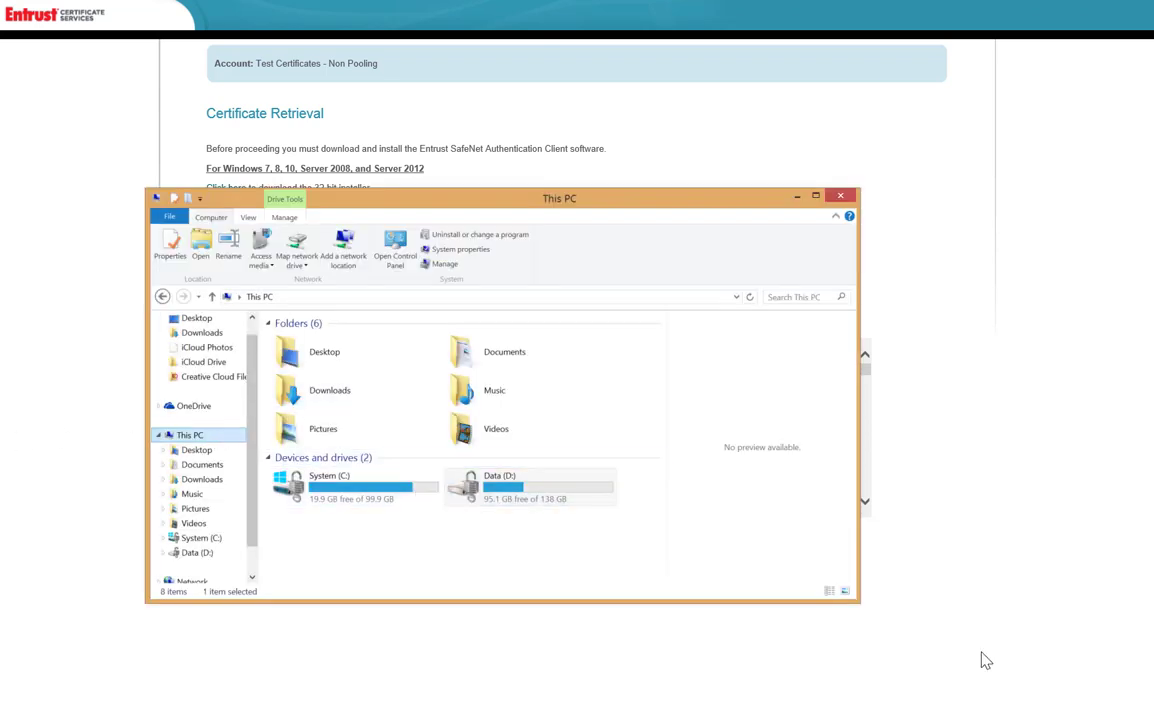
pyautogui.rightClick(215, 436)
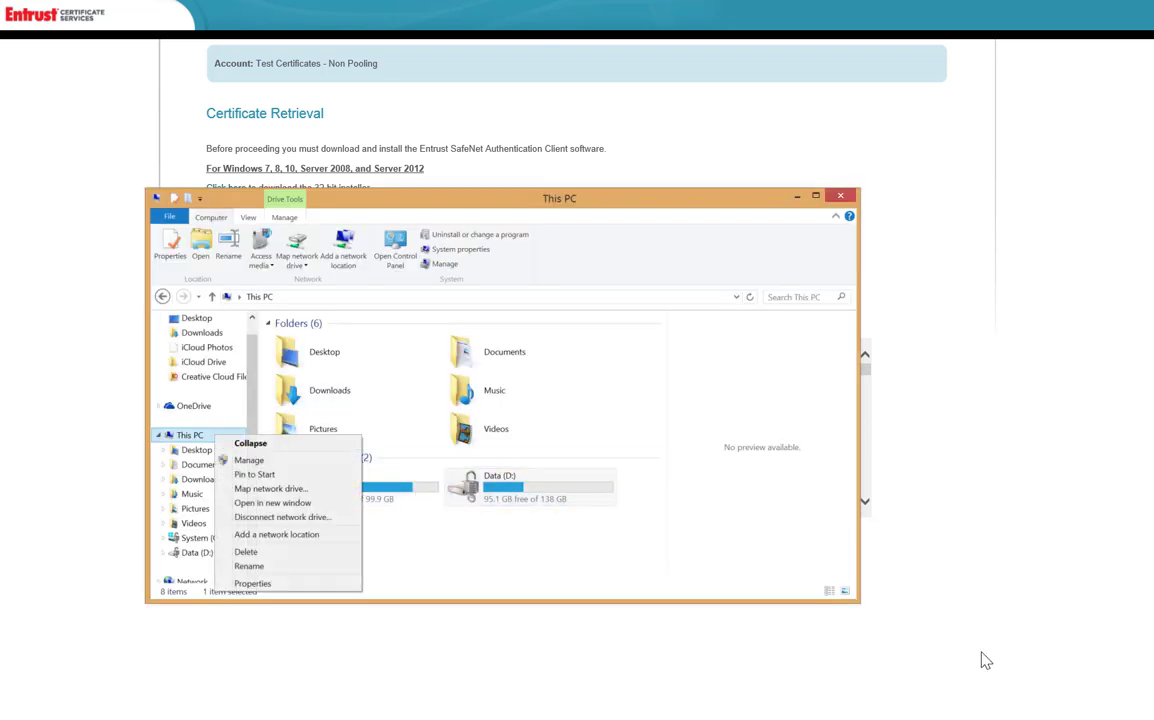
pyautogui.click(256, 585)
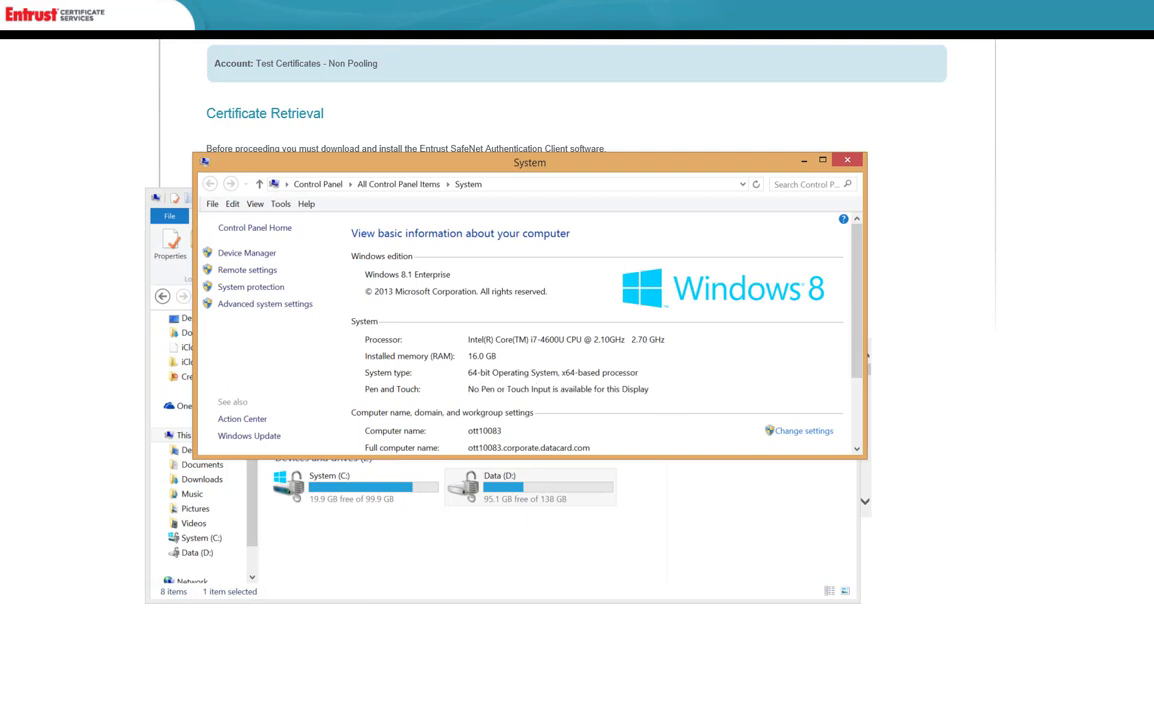
pyautogui.click(928, 386)
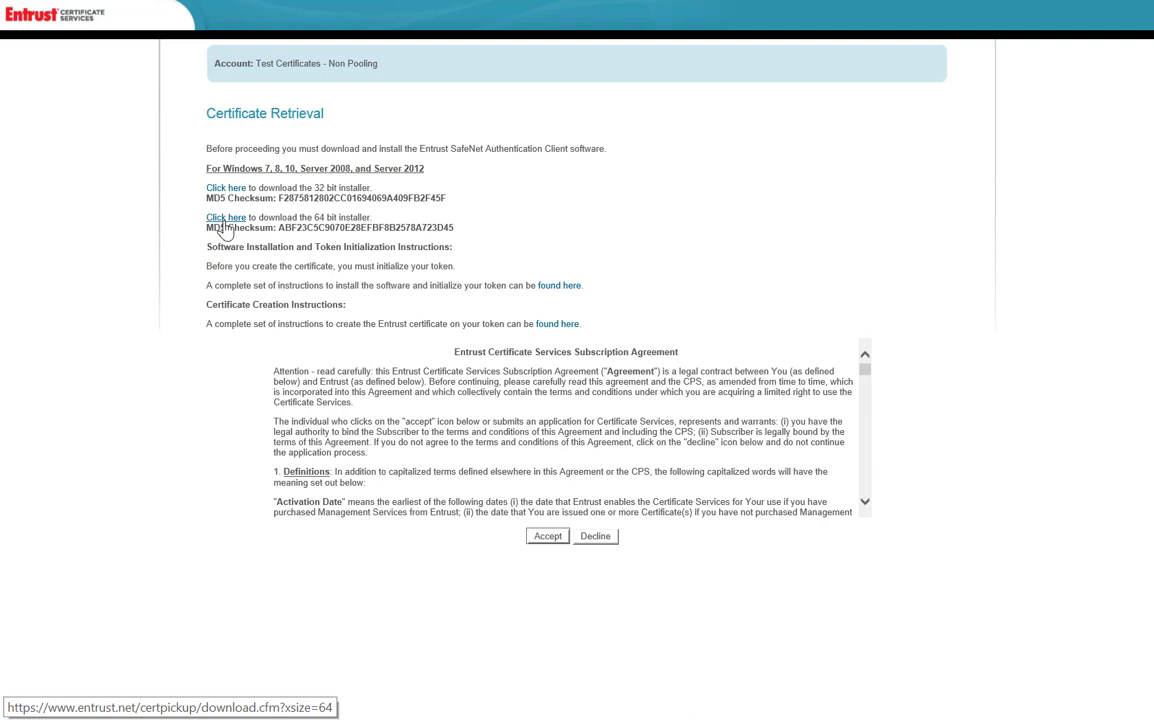
# Step: Download and run the 64-bit SafeNet Authentication Client installer
pyautogui.click(225, 222)
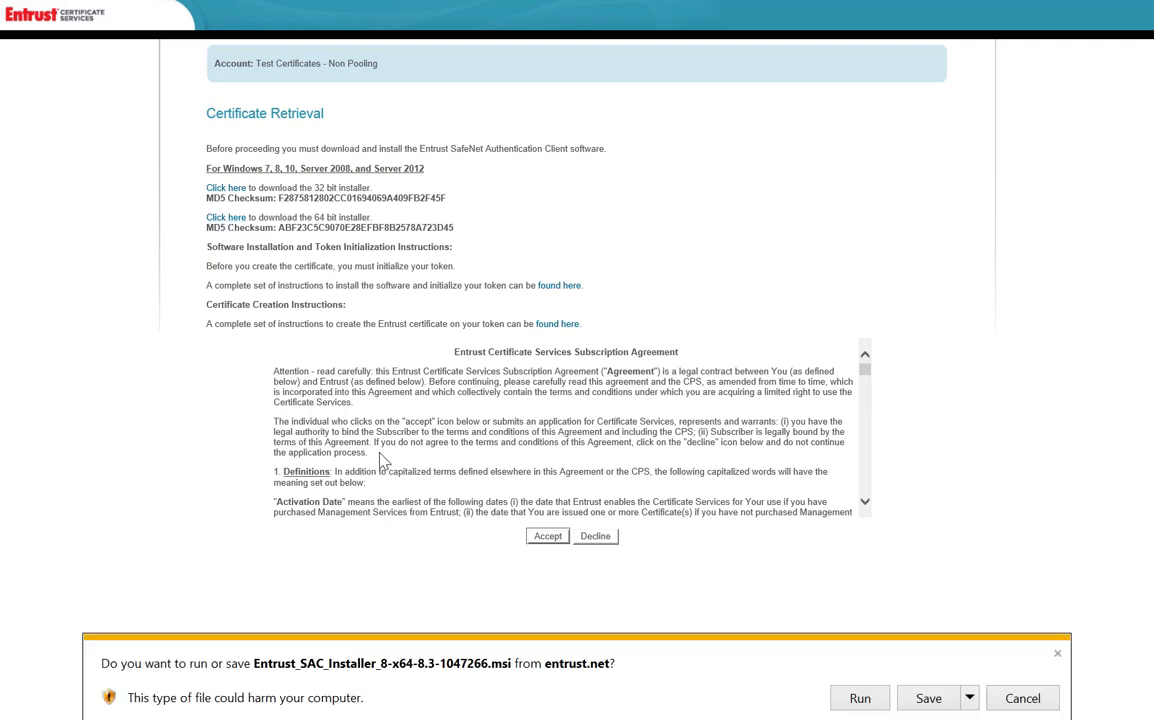
pyautogui.click(873, 700)
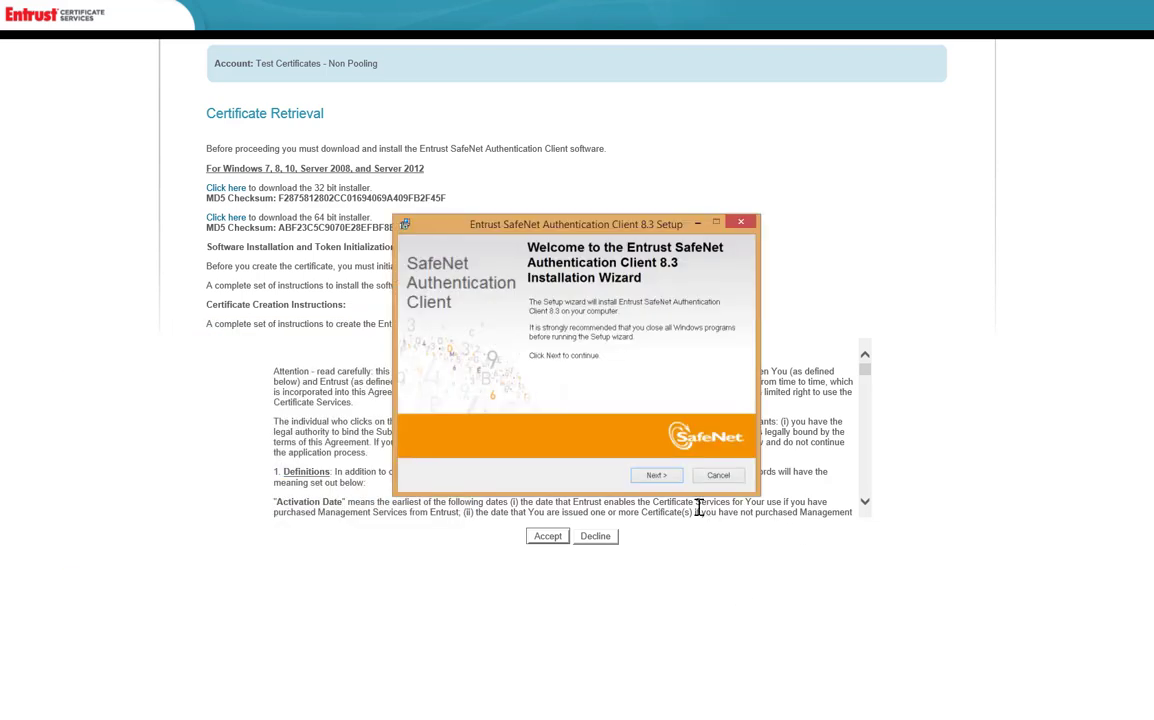
# Step: Install SafeNet Authentication Client 8.3 in English, accepting the license, using the Standard installation type
pyautogui.click(656, 474)
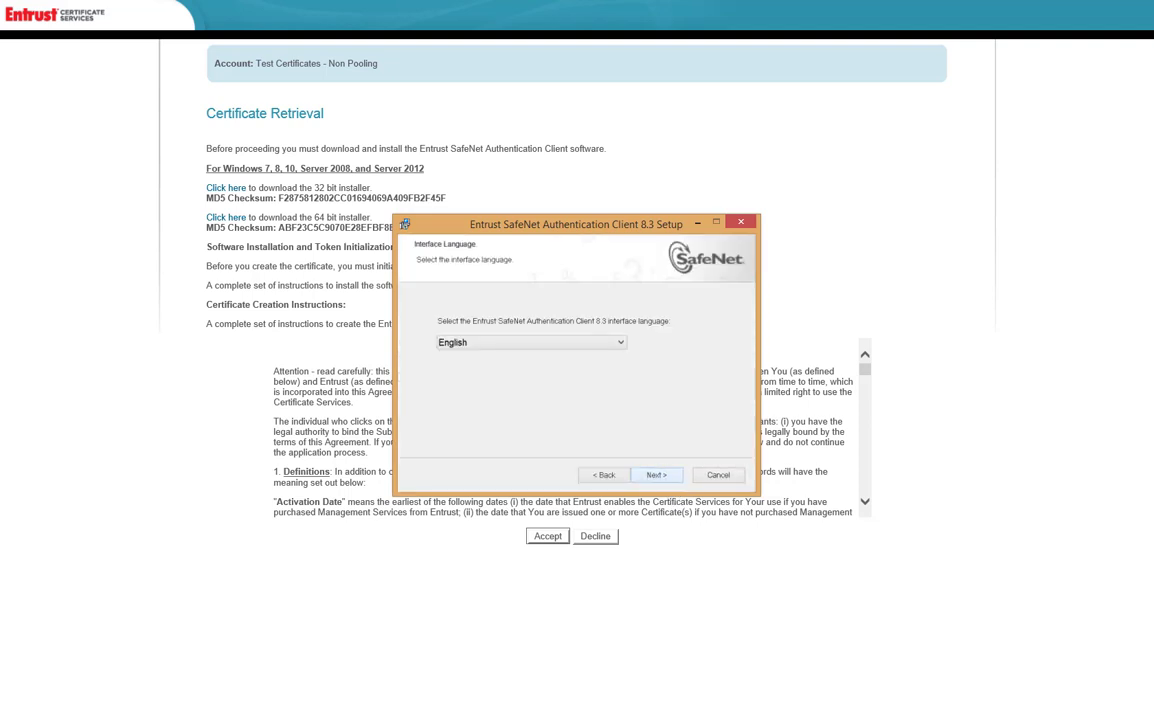
pyautogui.click(656, 474)
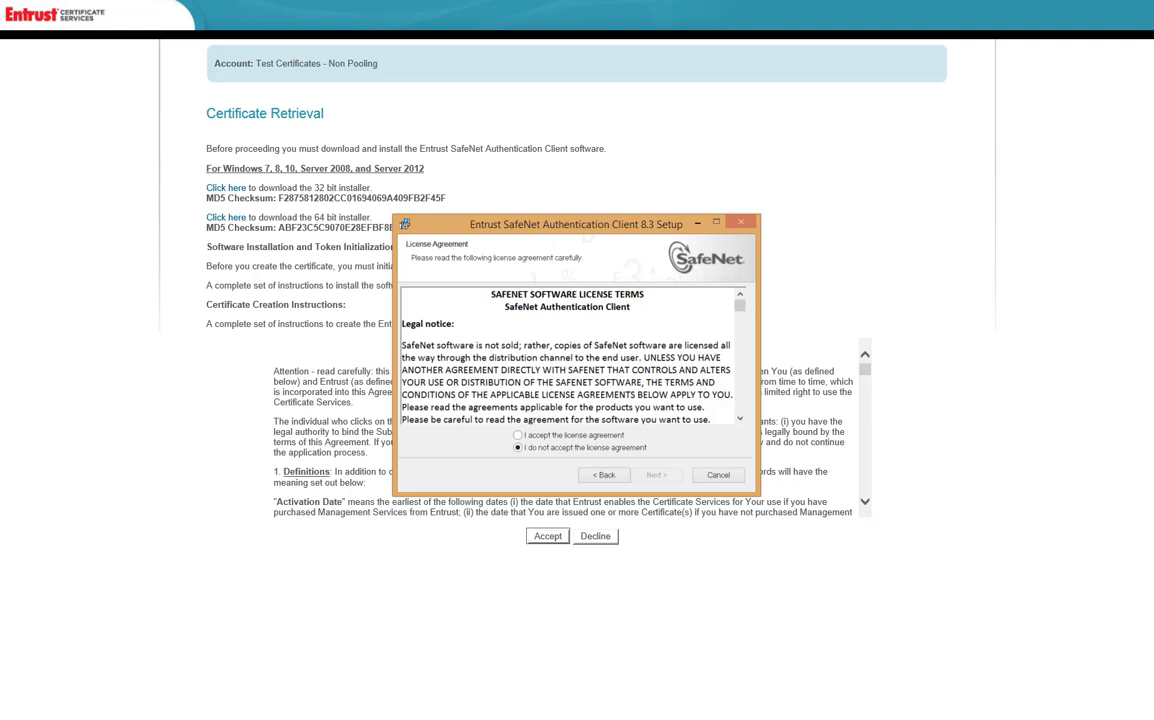
pyautogui.click(585, 435)
pyautogui.click(656, 475)
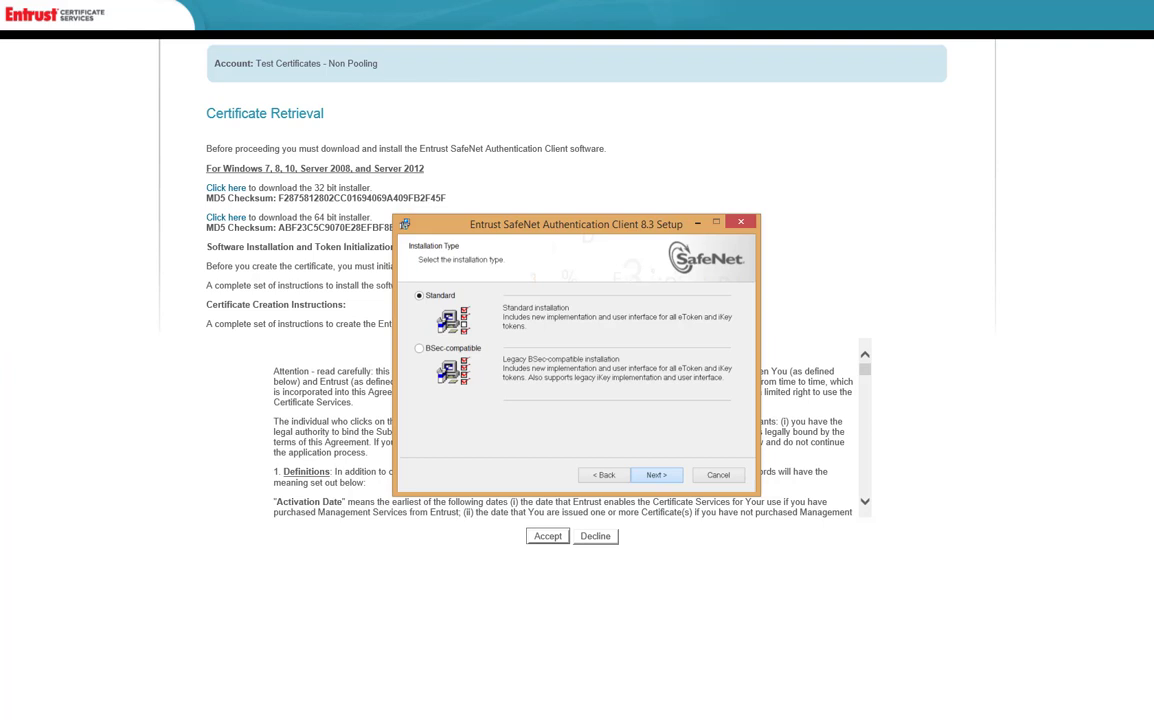
pyautogui.press('Return')
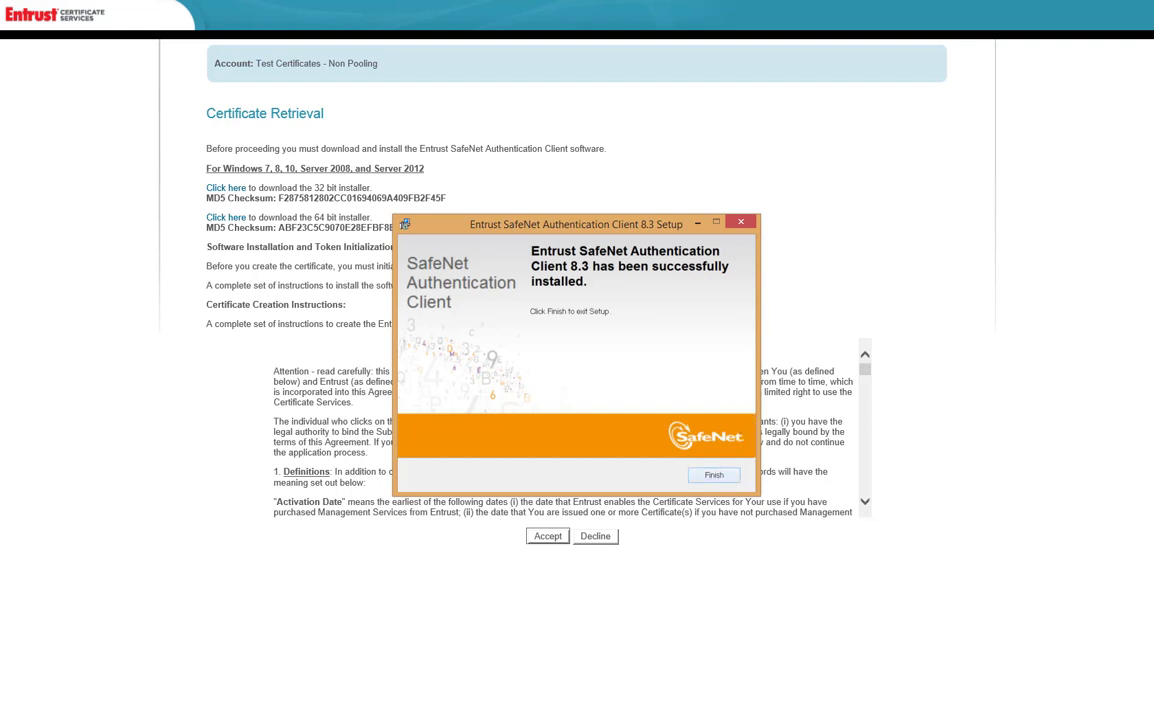
# Step: Finish and close the SafeNet Authentication Client 8.3 setup wizard
pyautogui.click(714, 475)
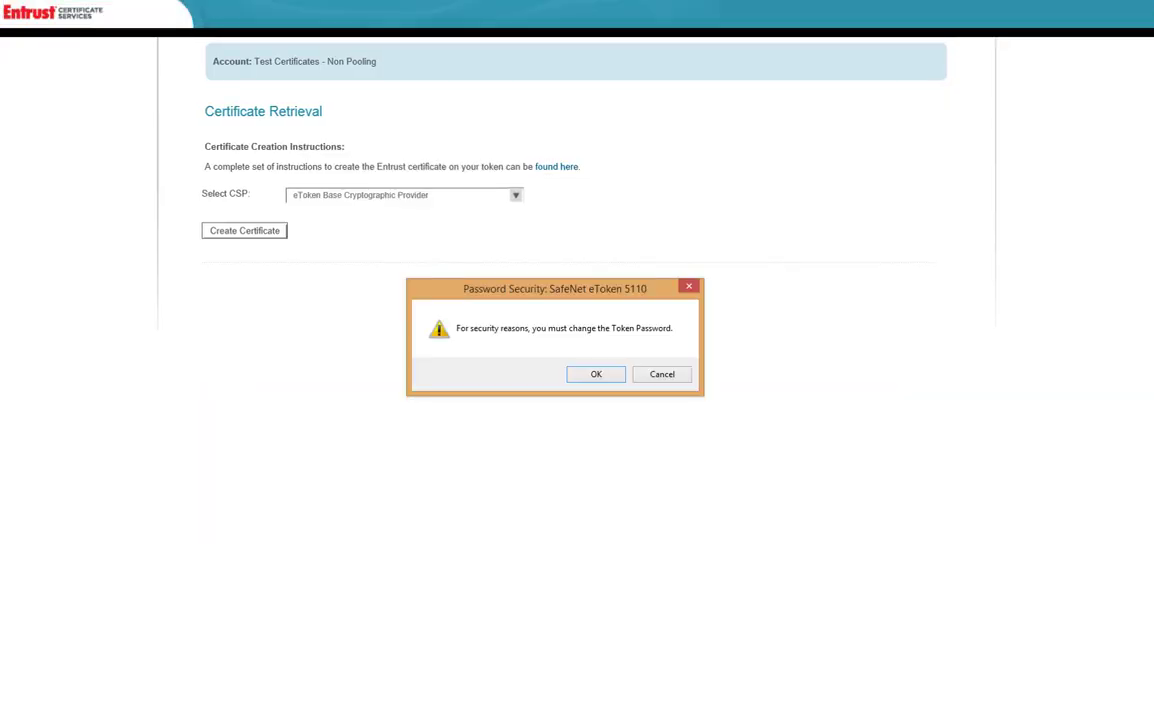
# Step: Replace the eToken 5110's default password with a new, confirmed token password and acknowledge the success message
pyautogui.click(596, 374)
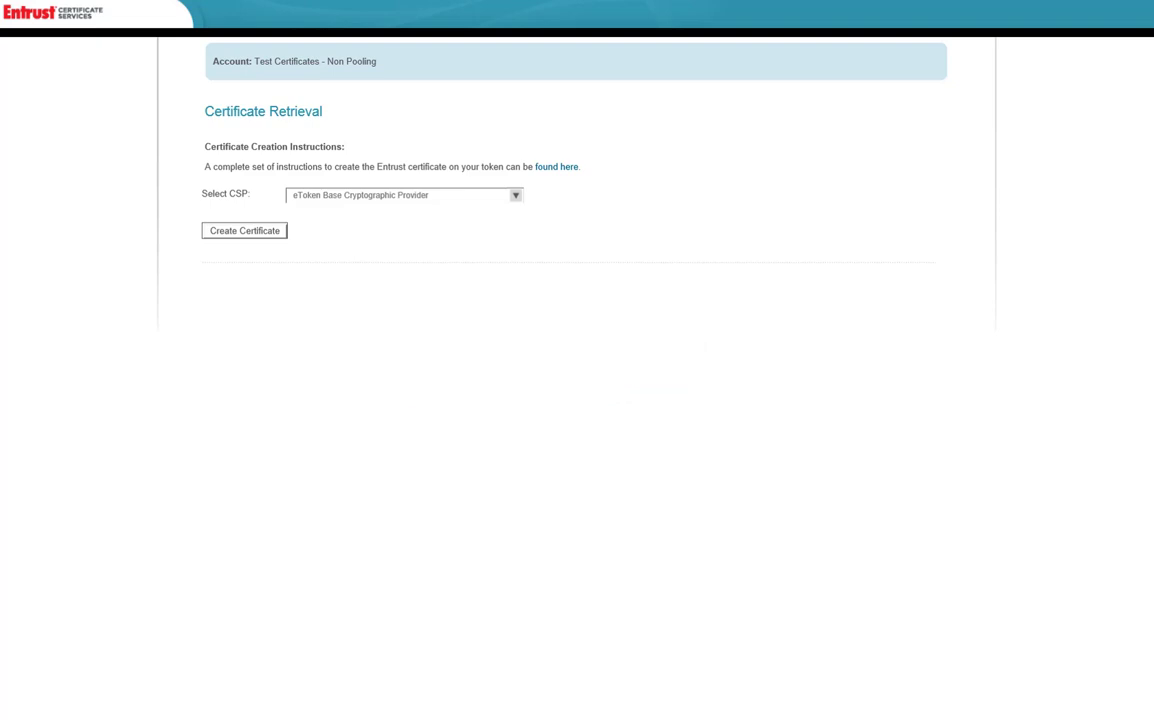
pyautogui.moveTo(206, 147); pyautogui.dragTo(700, 258)
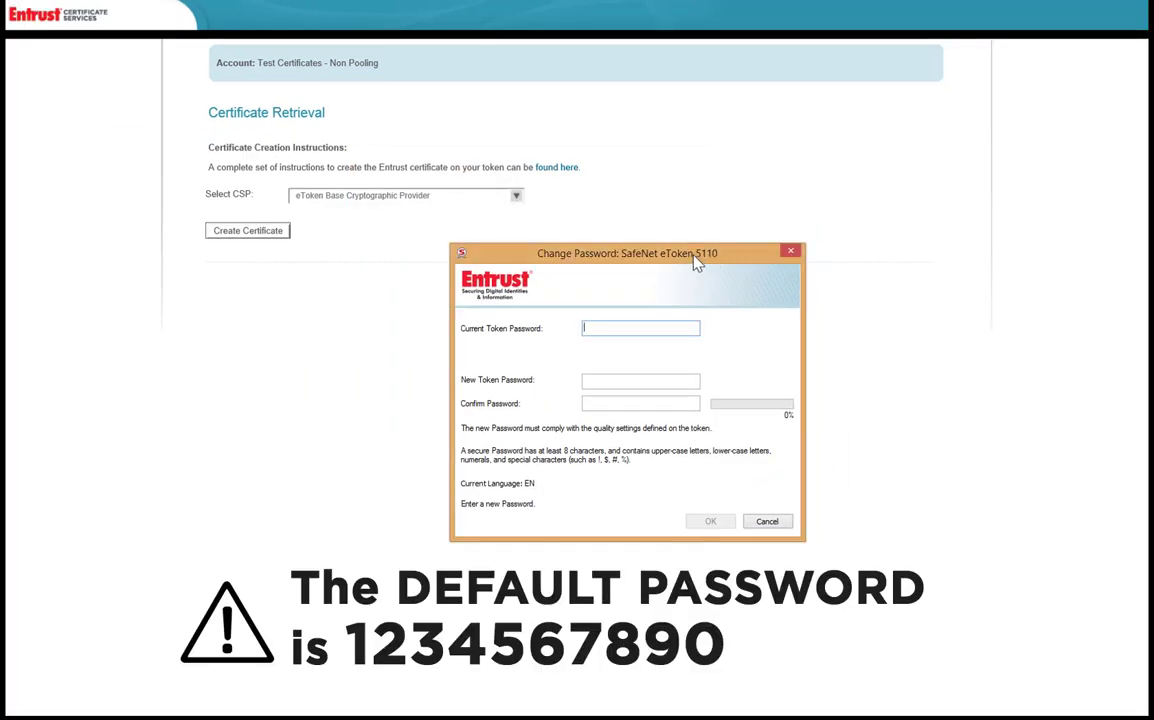
pyautogui.write('1234567890')
pyautogui.click(609, 381)
pyautogui.write('1234567890')
pyautogui.press('Tab')
pyautogui.write('1234567890')
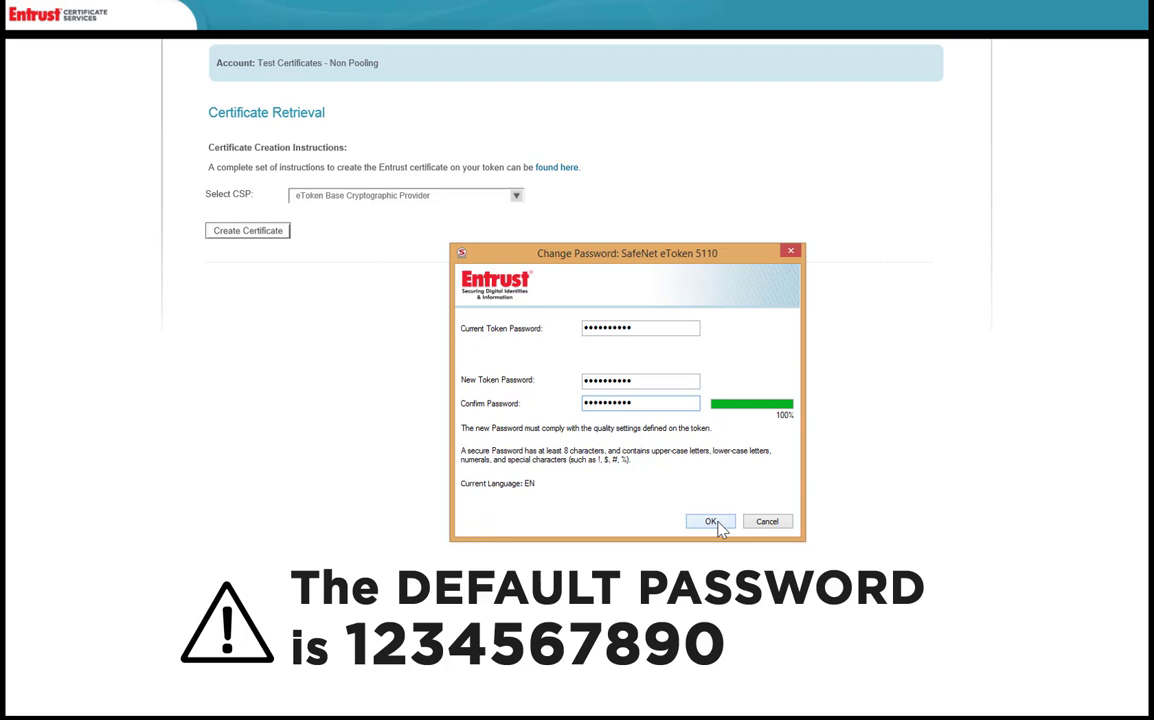
pyautogui.click(712, 522)
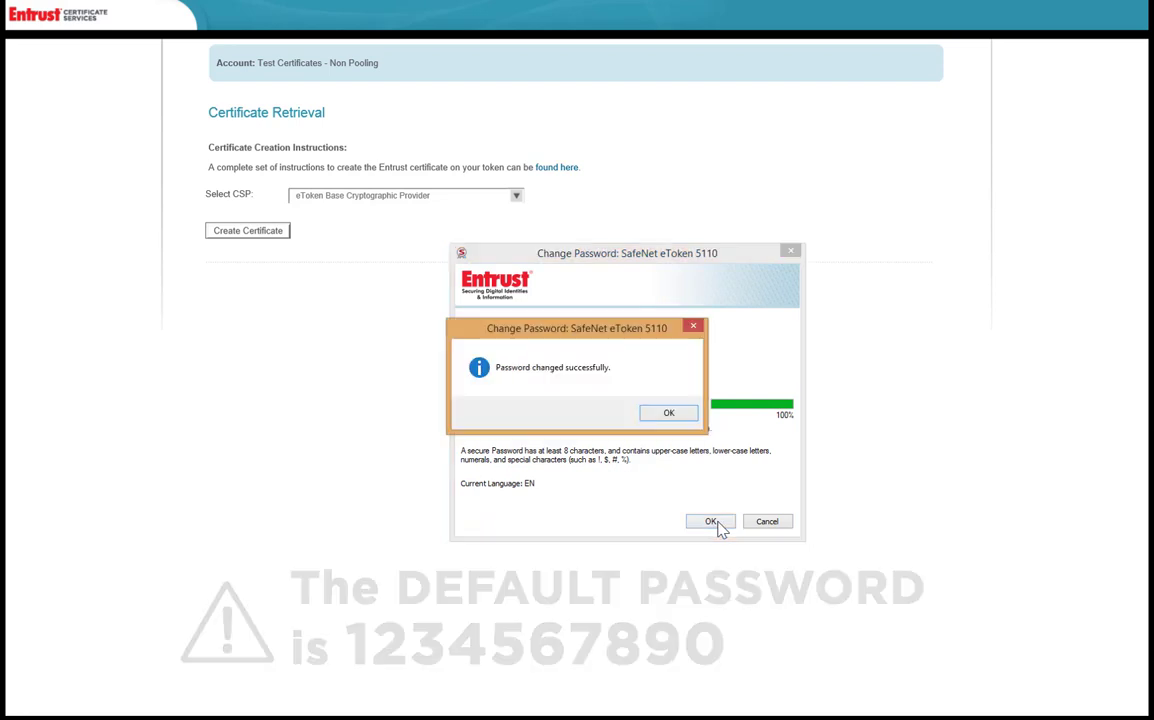
pyautogui.click(672, 414)
pyautogui.moveTo(760, 716)
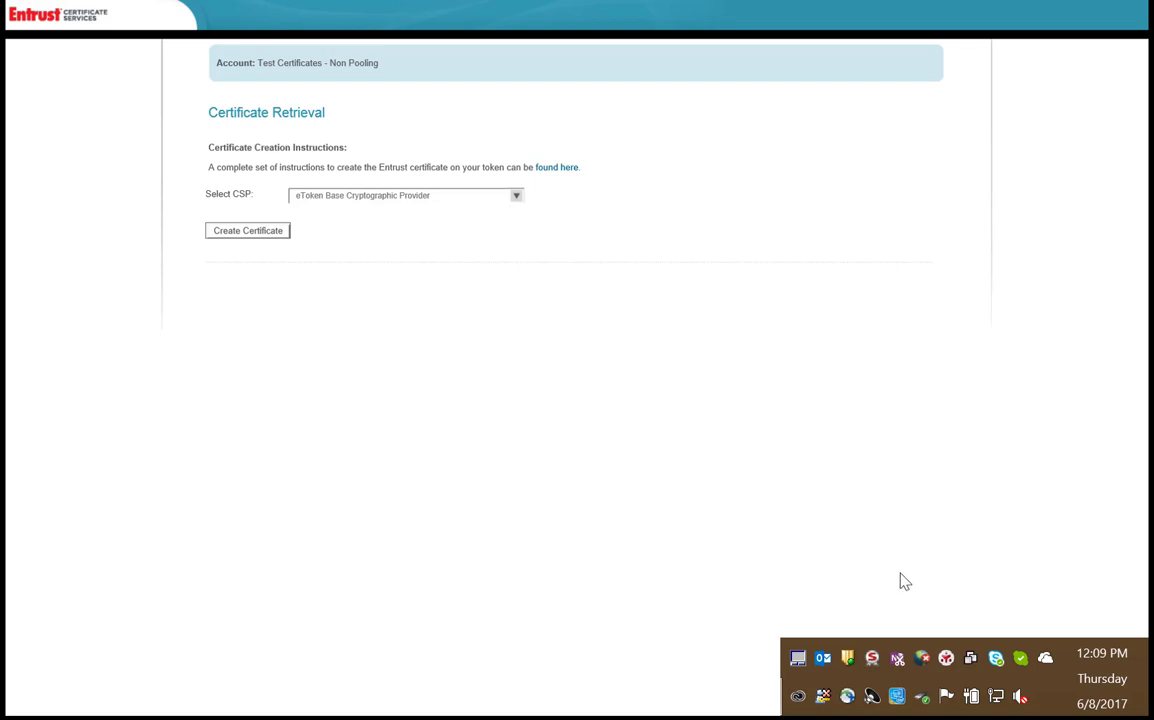
# Step: Open SafeNet Authentication Client Tools from the tray and choose Initialize Token for the SafeNet eToken
pyautogui.rightClick(871, 662)
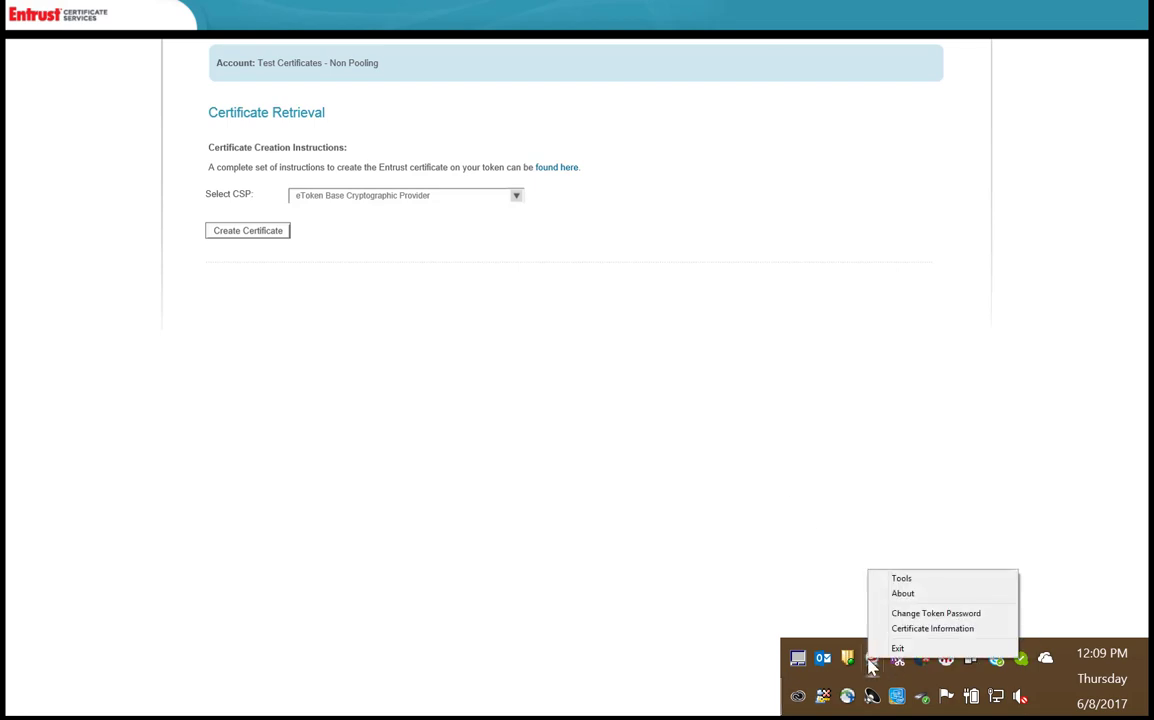
pyautogui.click(894, 583)
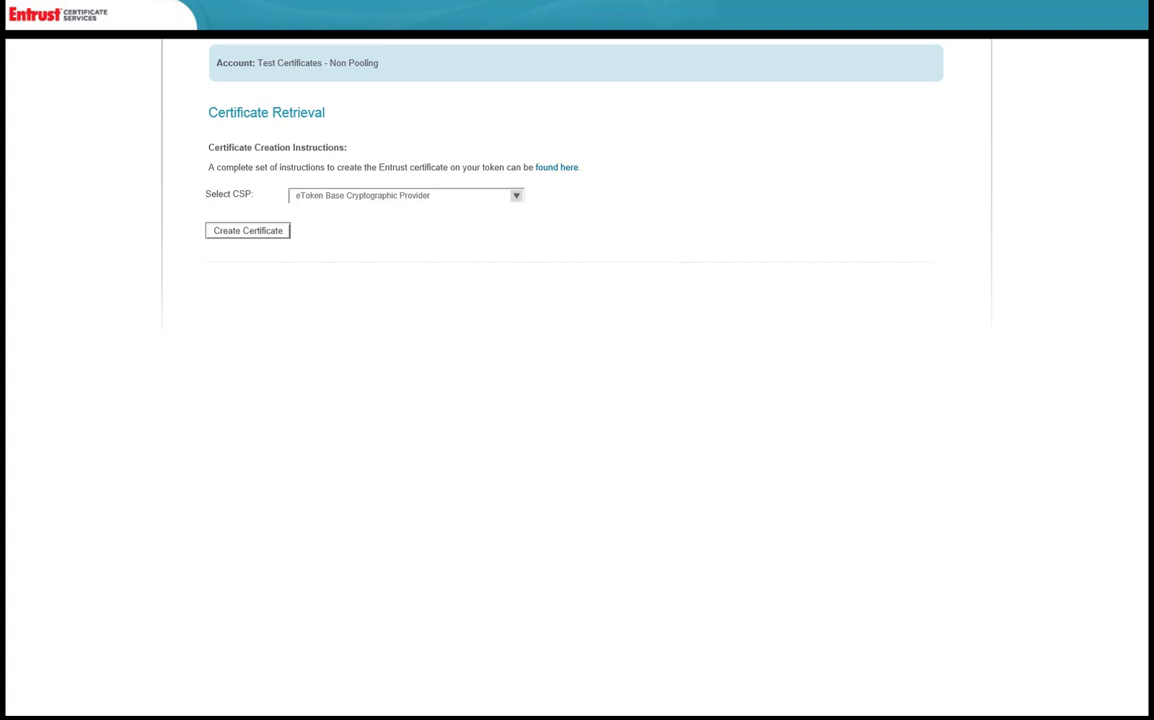
pyautogui.moveTo(291, 244); pyautogui.dragTo(618, 260)
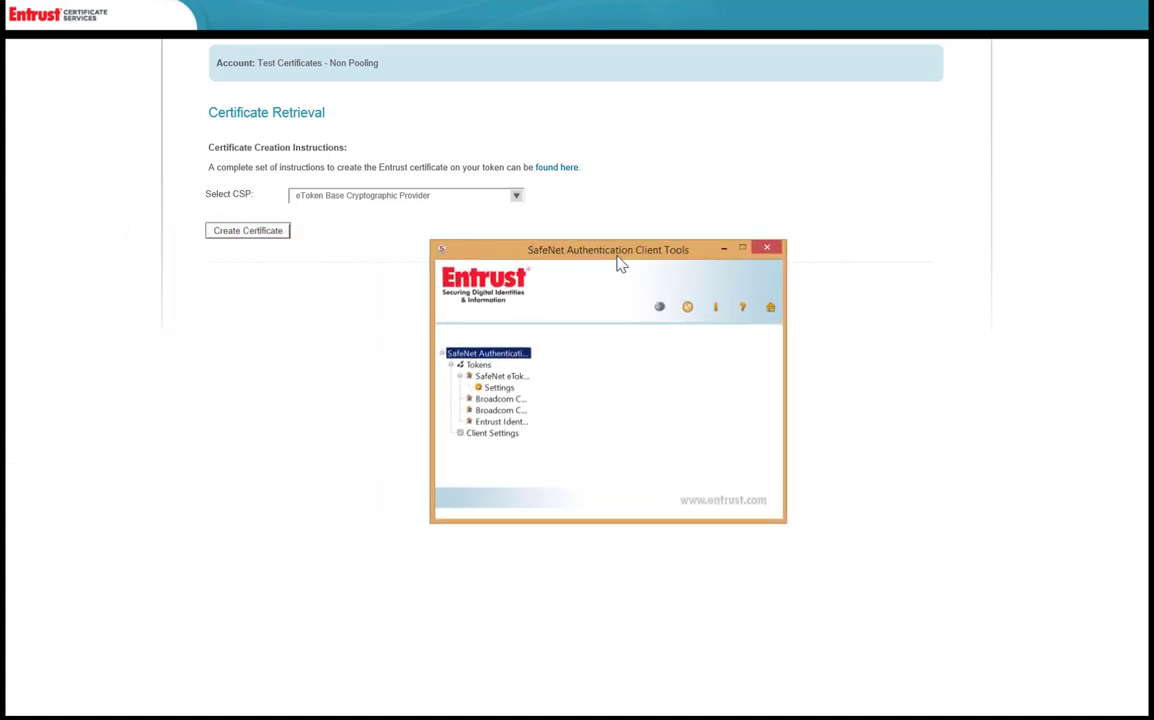
pyautogui.click(441, 353)
pyautogui.click(441, 353)
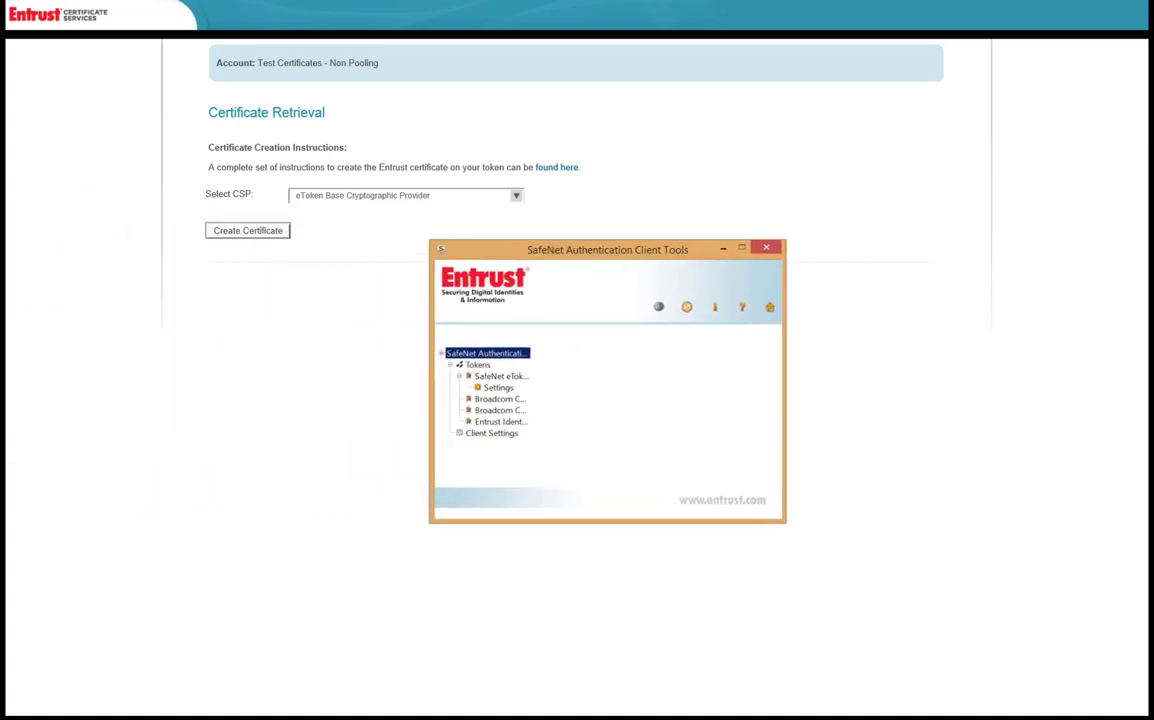
pyautogui.click(506, 378)
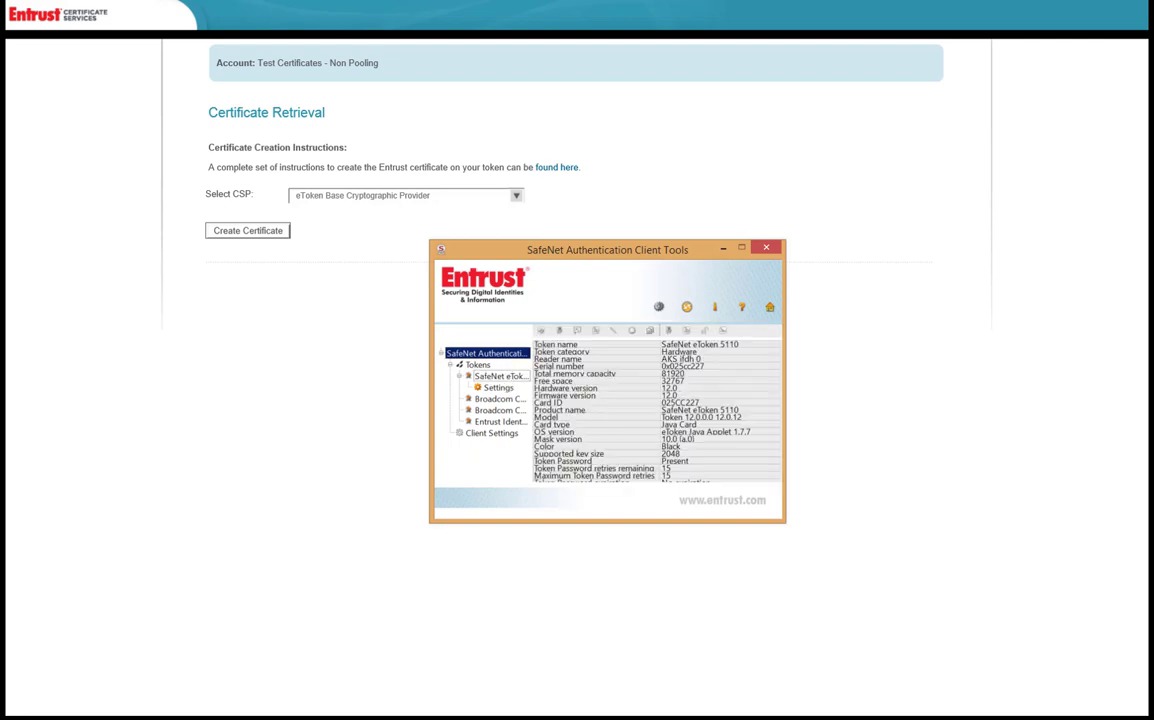
pyautogui.rightClick(510, 378)
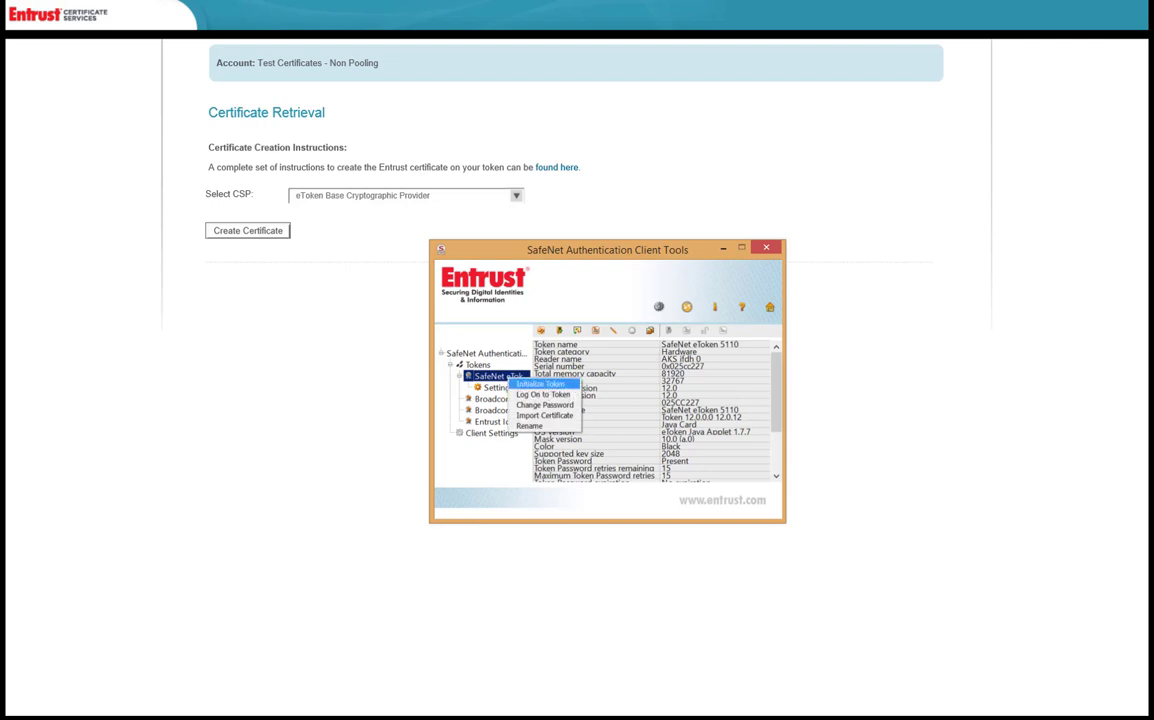
pyautogui.click(569, 386)
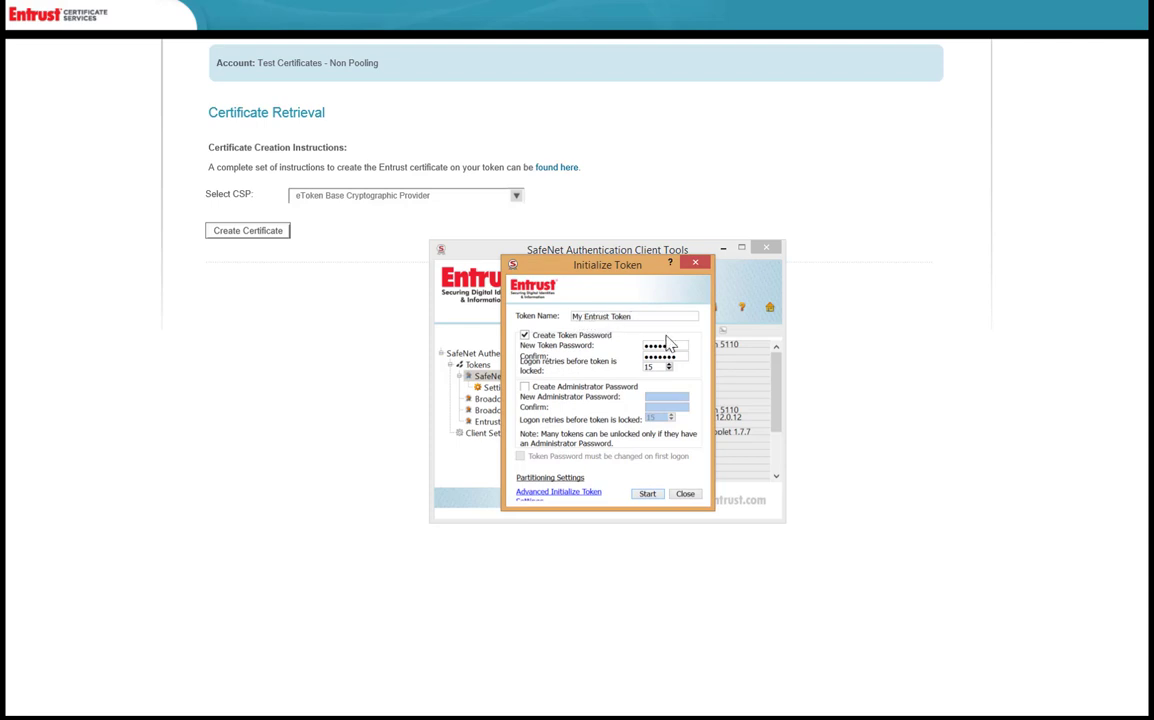
# Step: Enter and confirm a new token password and initialize the eToken as 'My Entrust Token', accepting the erase warning
pyautogui.moveTo(683, 344); pyautogui.dragTo(645, 344)
pyautogui.write('1234567890')
pyautogui.press('Tab')
pyautogui.write('1234567890')
pyautogui.click(647, 494)
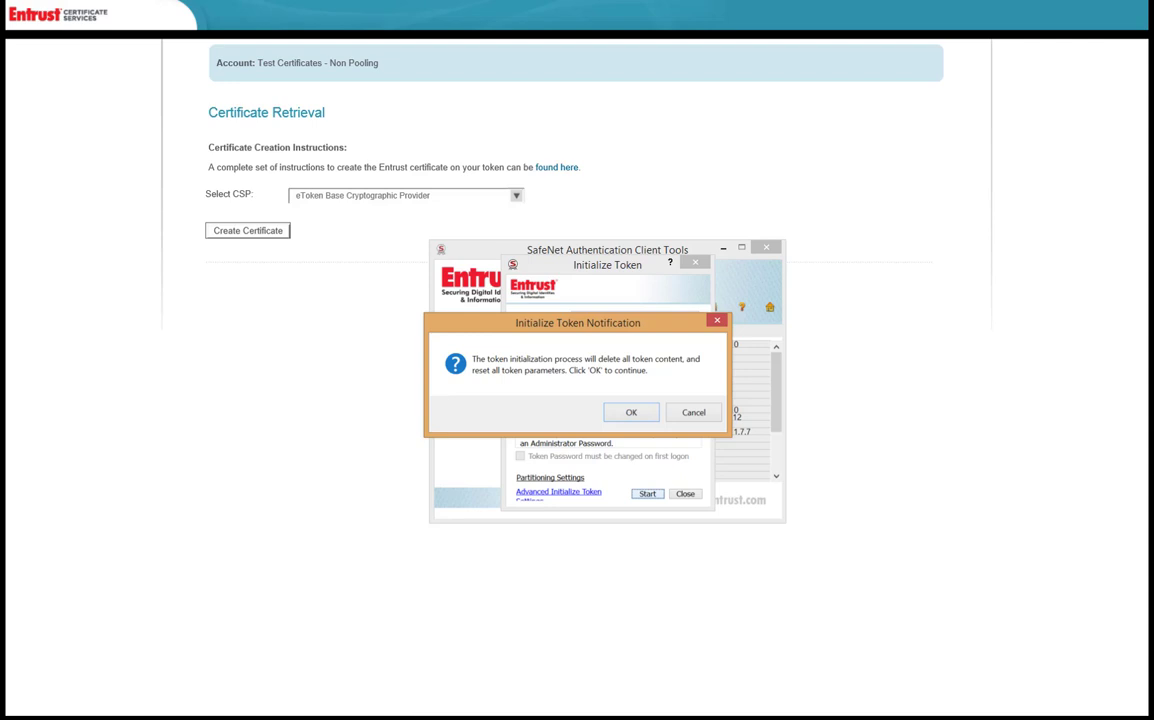
pyautogui.click(633, 413)
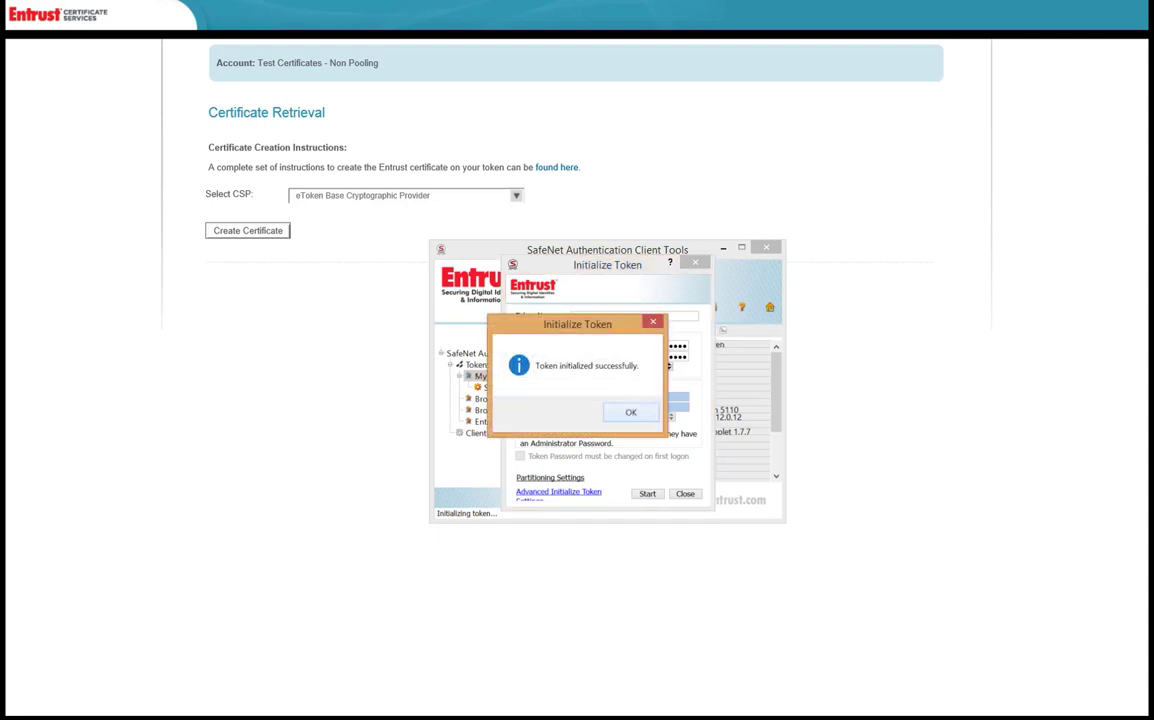
pyautogui.press('Return')
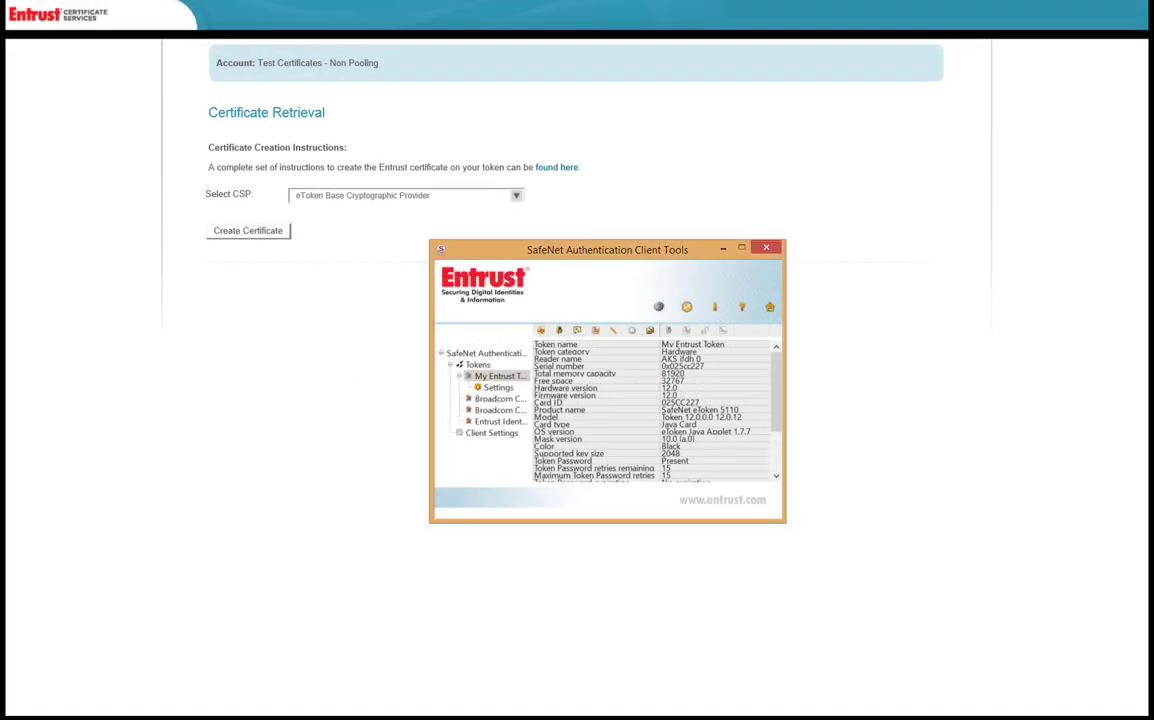
# Step: Minimize SafeNet Tools, keep eToken Base Cryptographic Provider as the CSP, and click Create Certificate
pyautogui.click(497, 375)
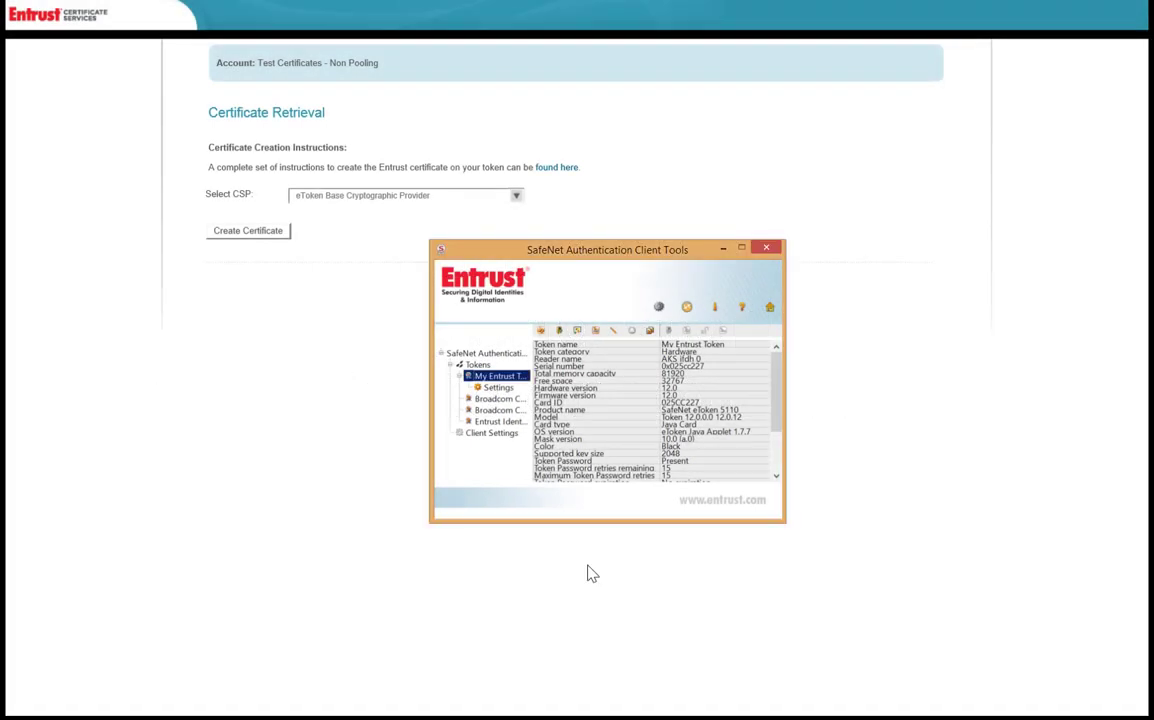
pyautogui.click(722, 250)
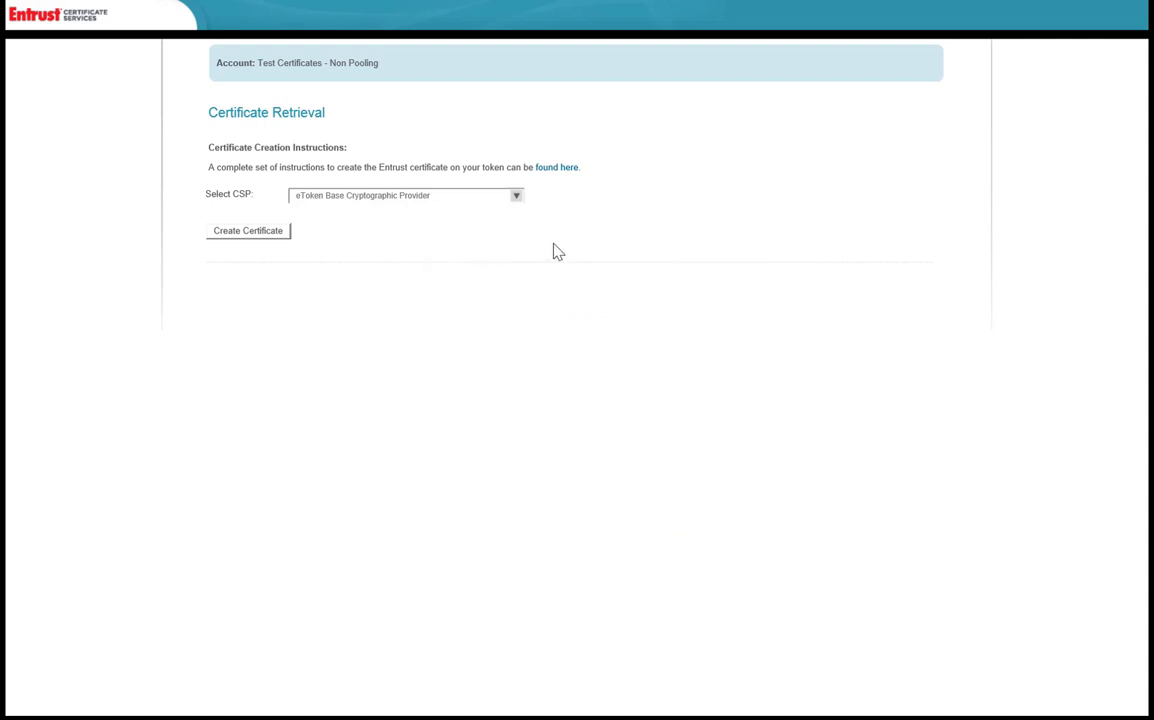
pyautogui.click(517, 198)
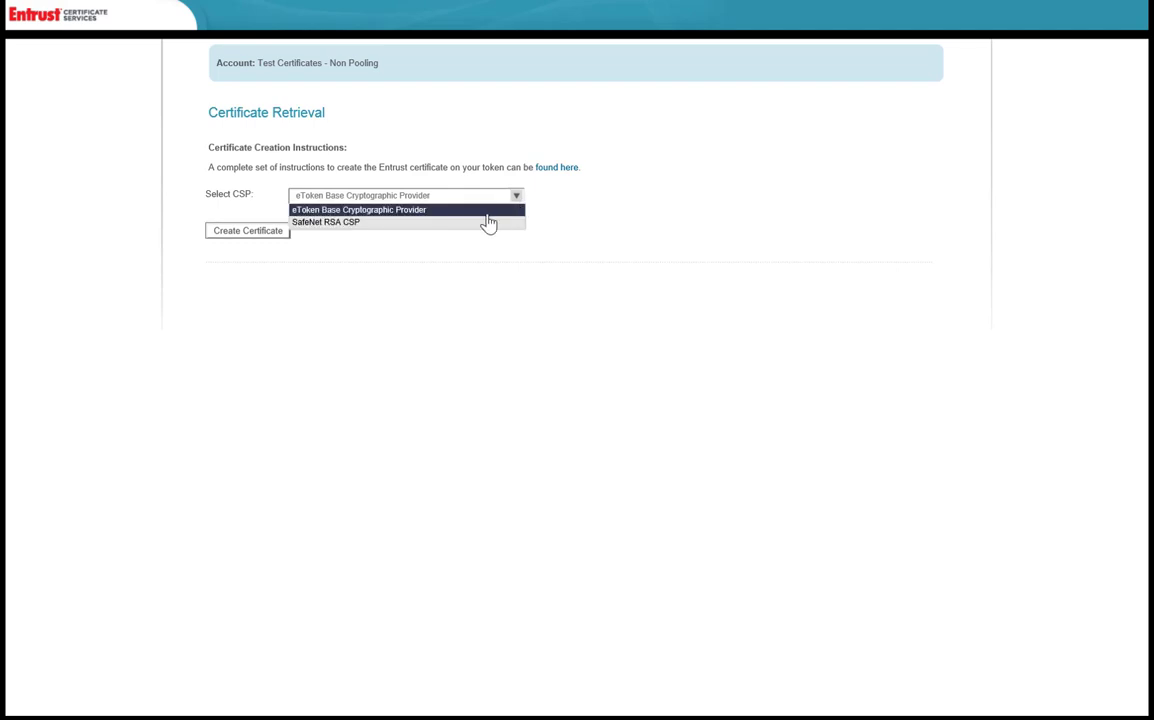
pyautogui.click(435, 212)
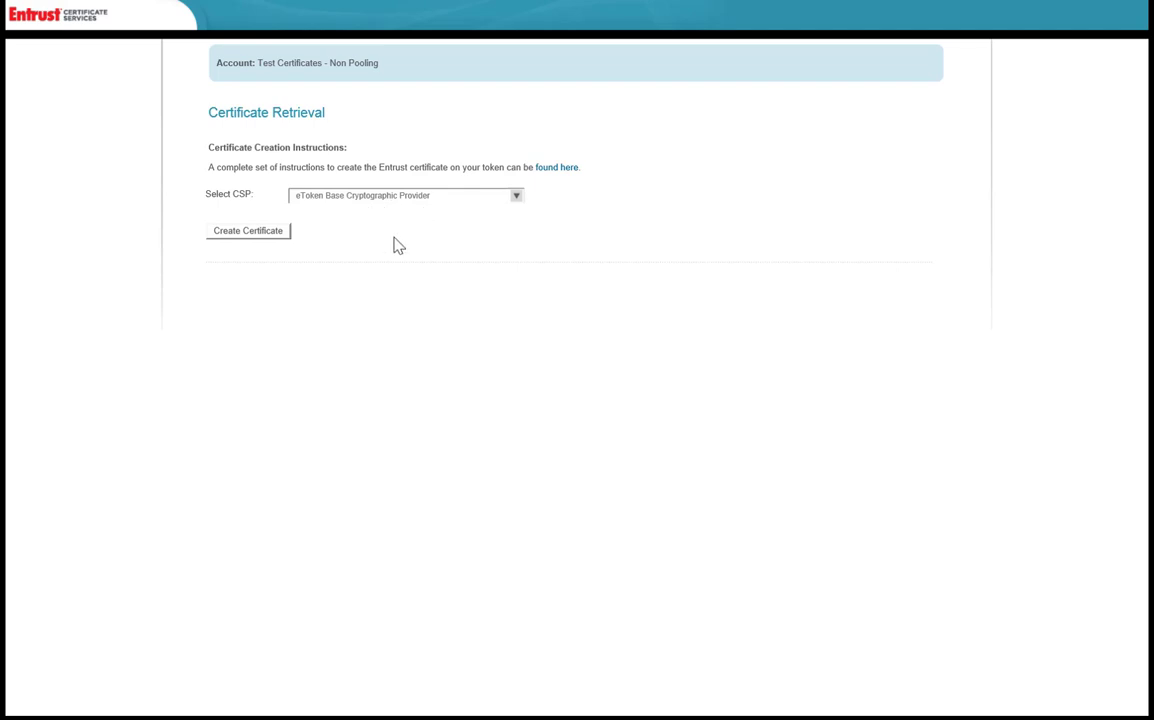
pyautogui.click(236, 239)
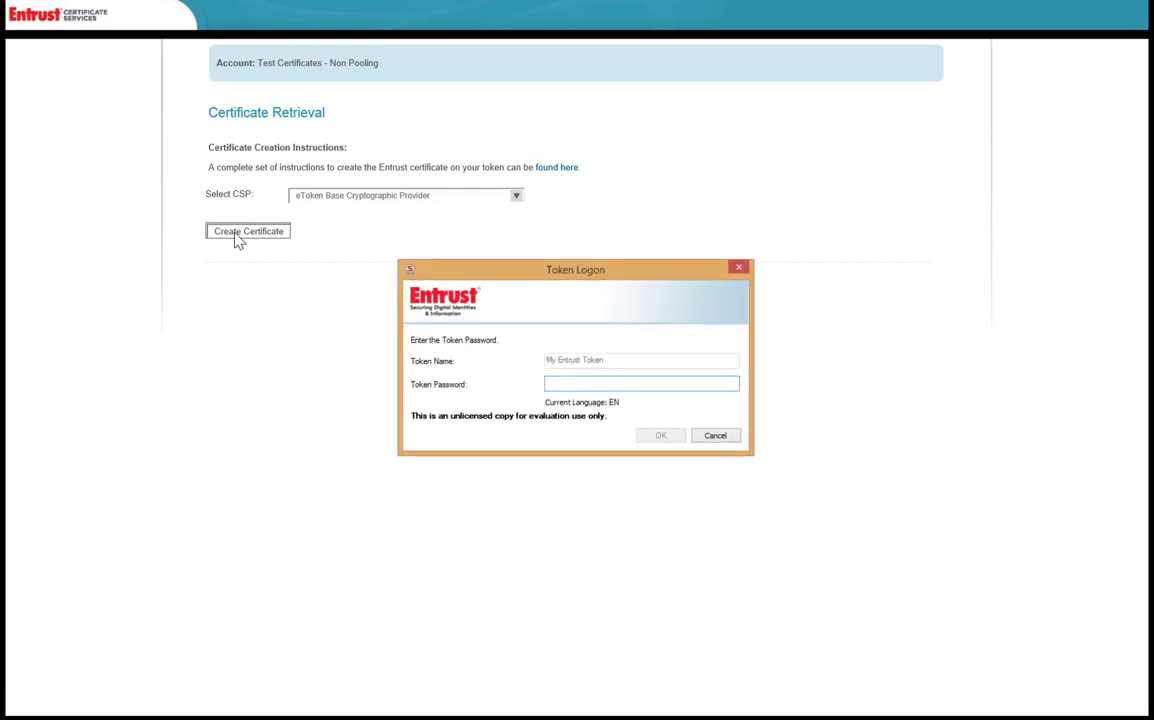
# Step: Log on to 'My Entrust Token' with its password, retry Create Certificate, and allow web access
pyautogui.write('*********')
pyautogui.press('Return')
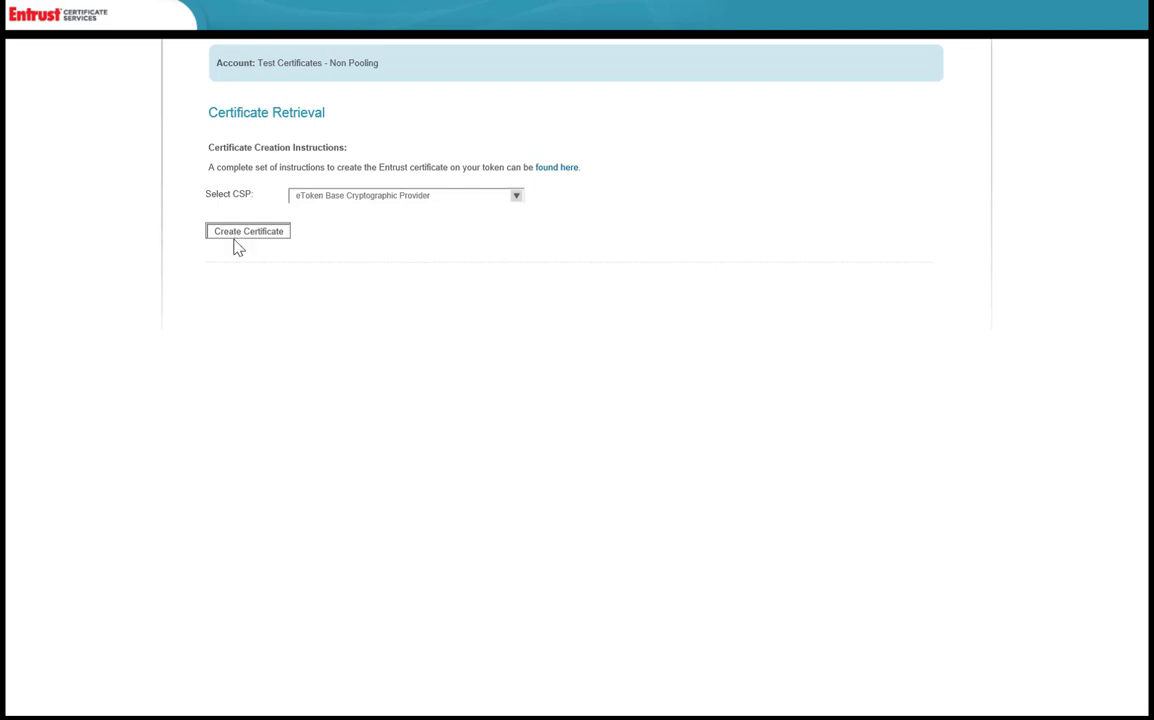
pyautogui.click(236, 236)
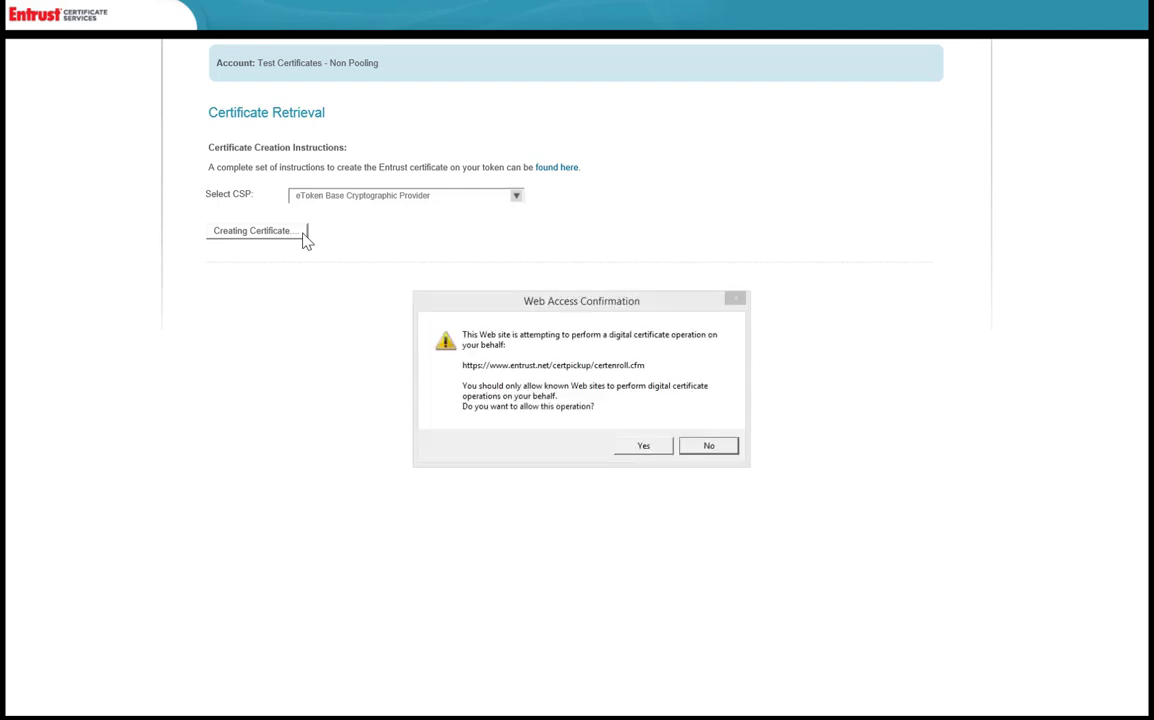
pyautogui.click(659, 452)
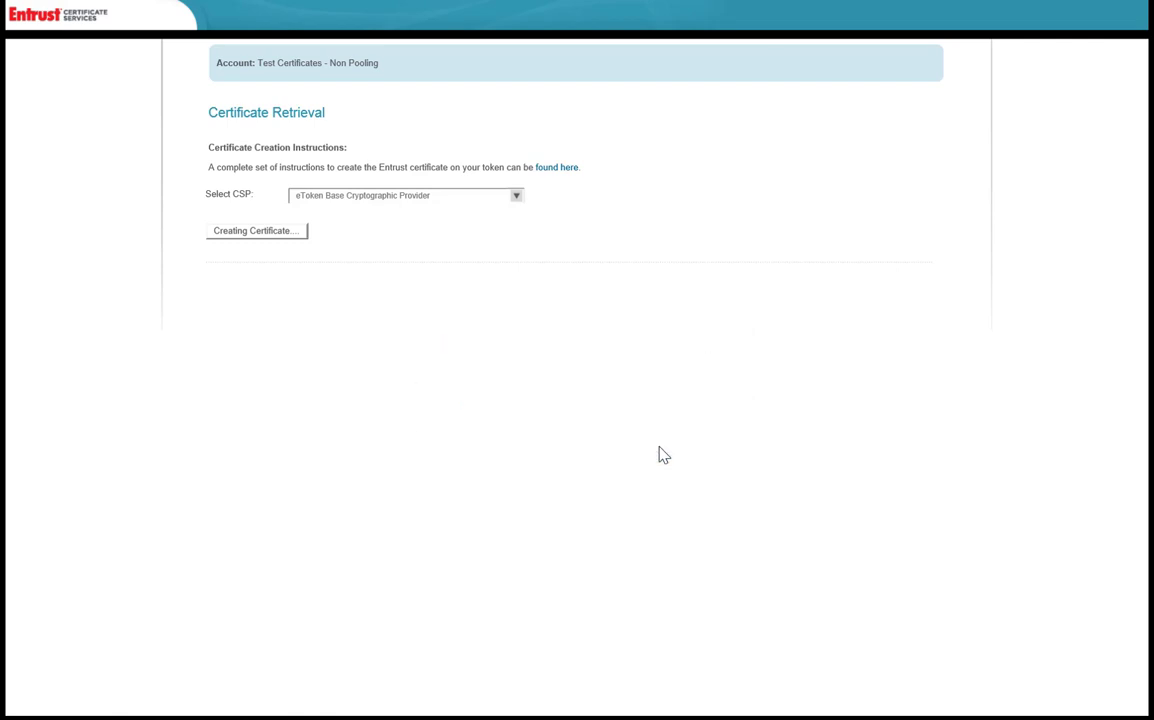